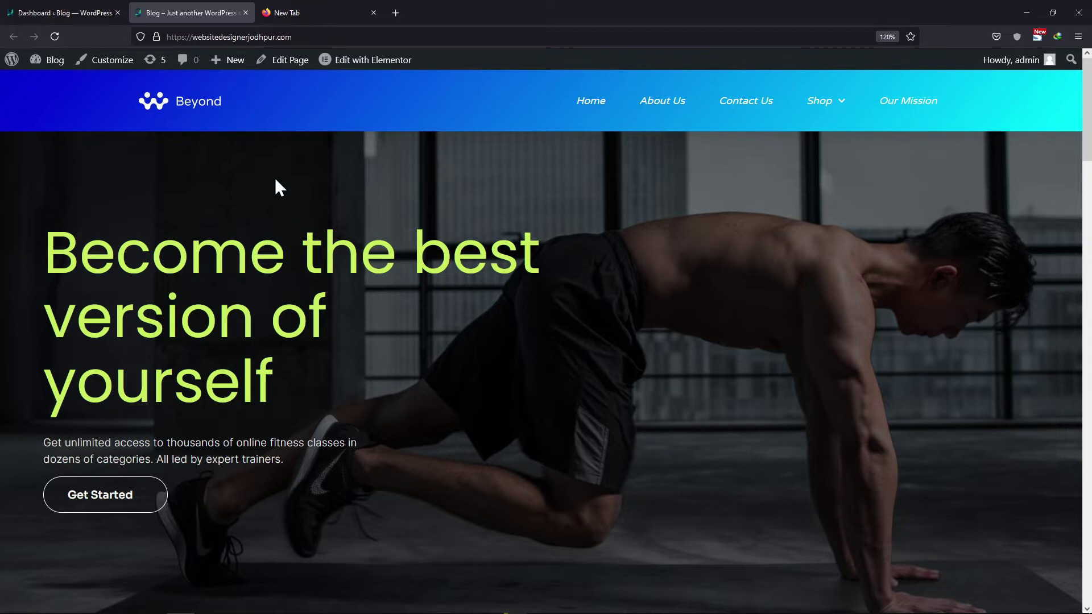
# - Switch from the live Beyond fitness homepage to the WordPress admin Dashboard tab
pyautogui.click(52, 10)
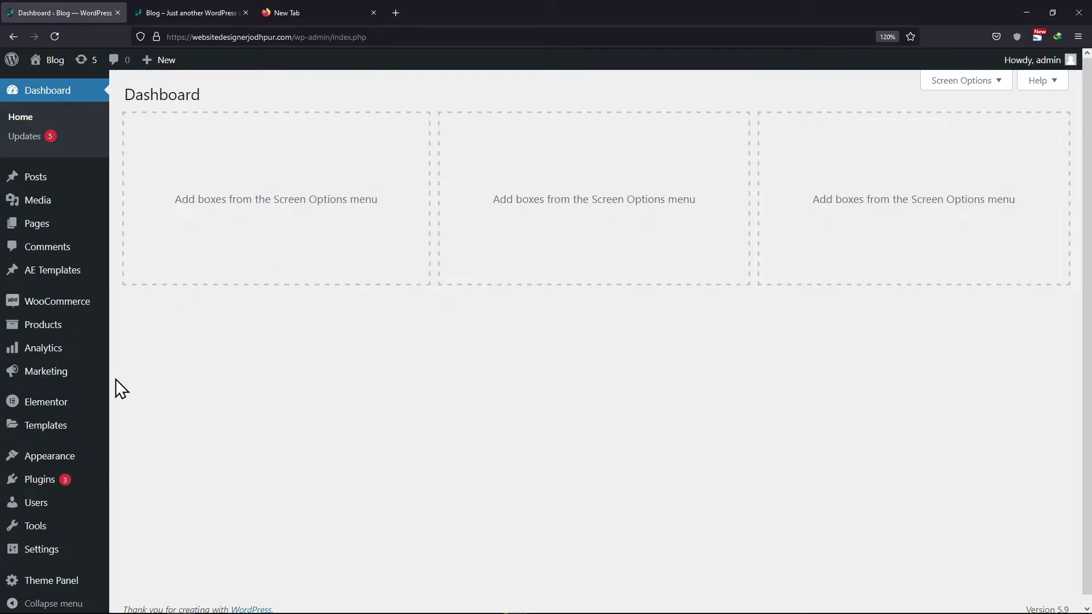
# - Search plugins for 'user menu', then install and activate User Menus – Nav Menu Visibility
pyautogui.moveTo(44, 485)
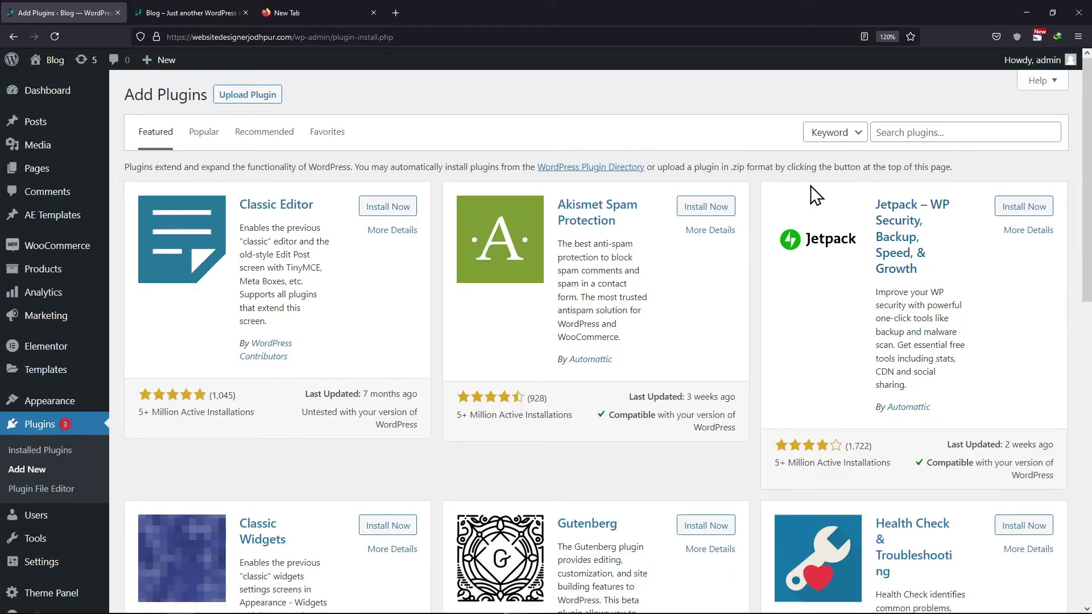
pyautogui.click(935, 130)
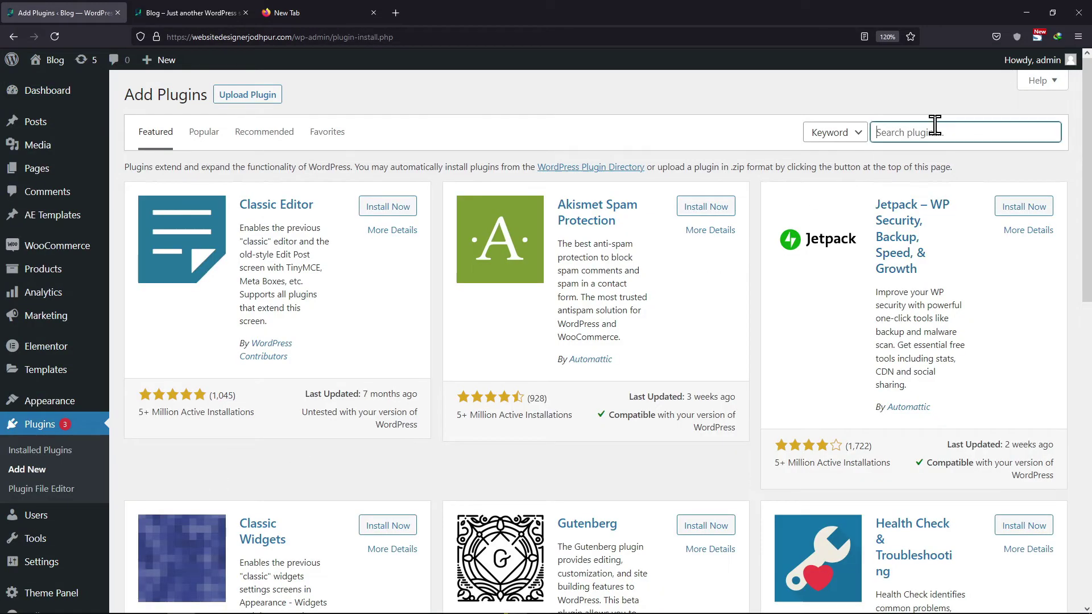
pyautogui.write('user')
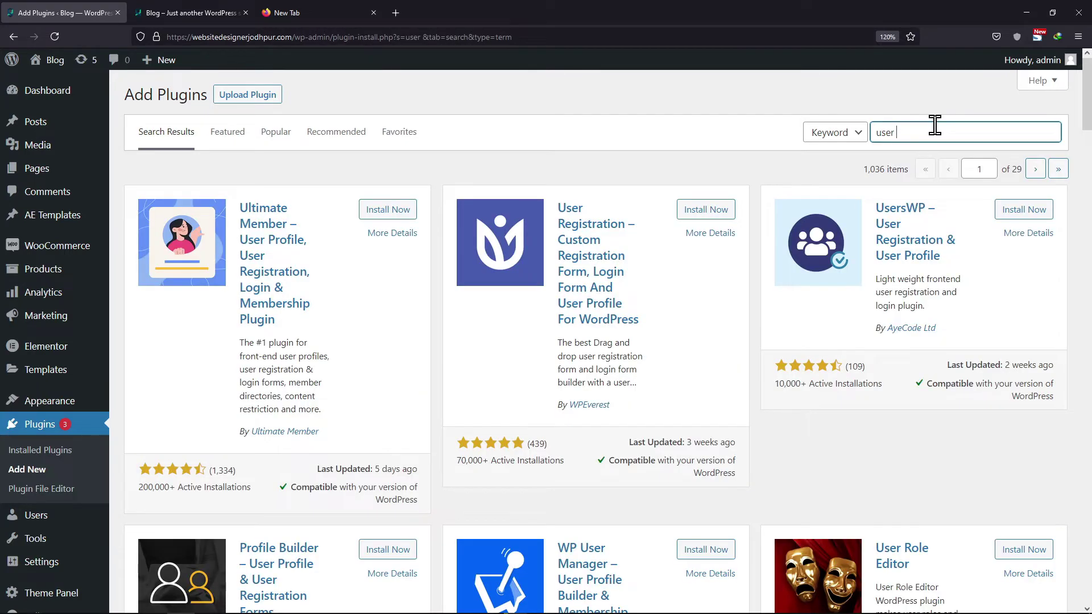
pyautogui.write(' menu')
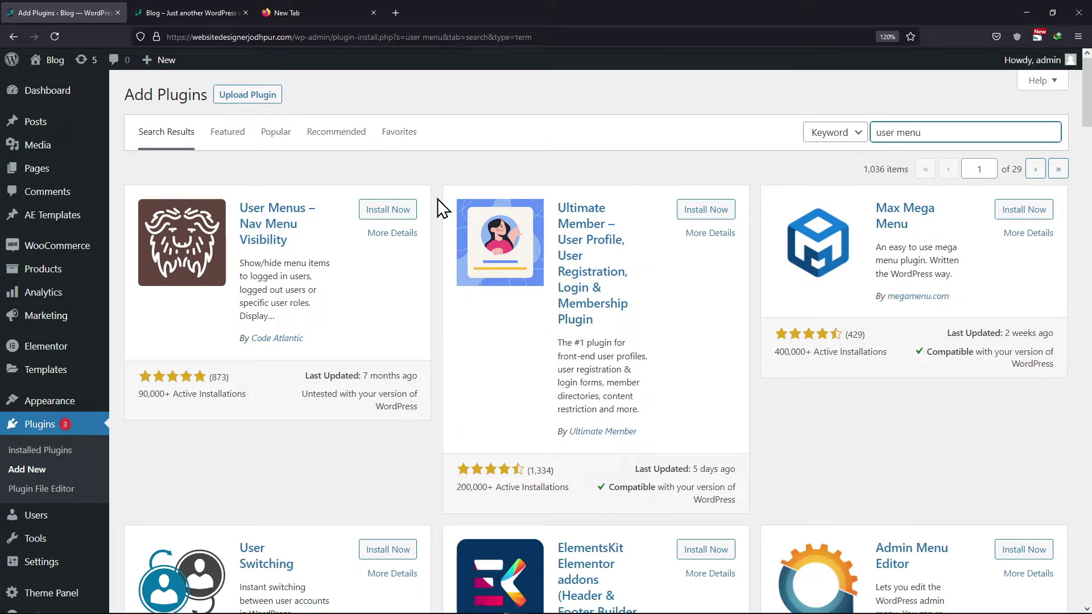
pyautogui.click(381, 212)
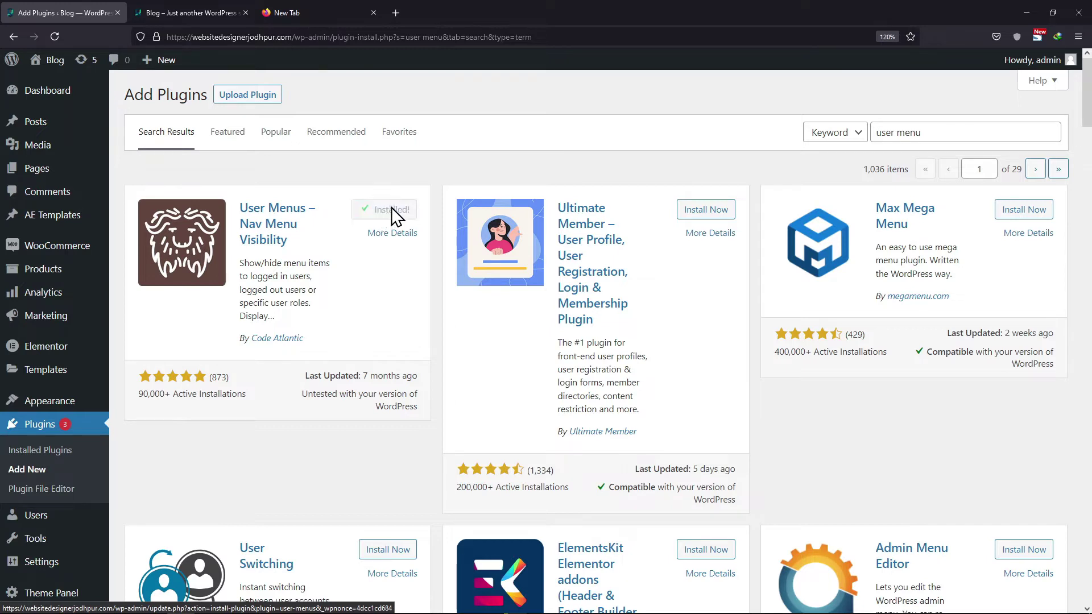
pyautogui.click(397, 214)
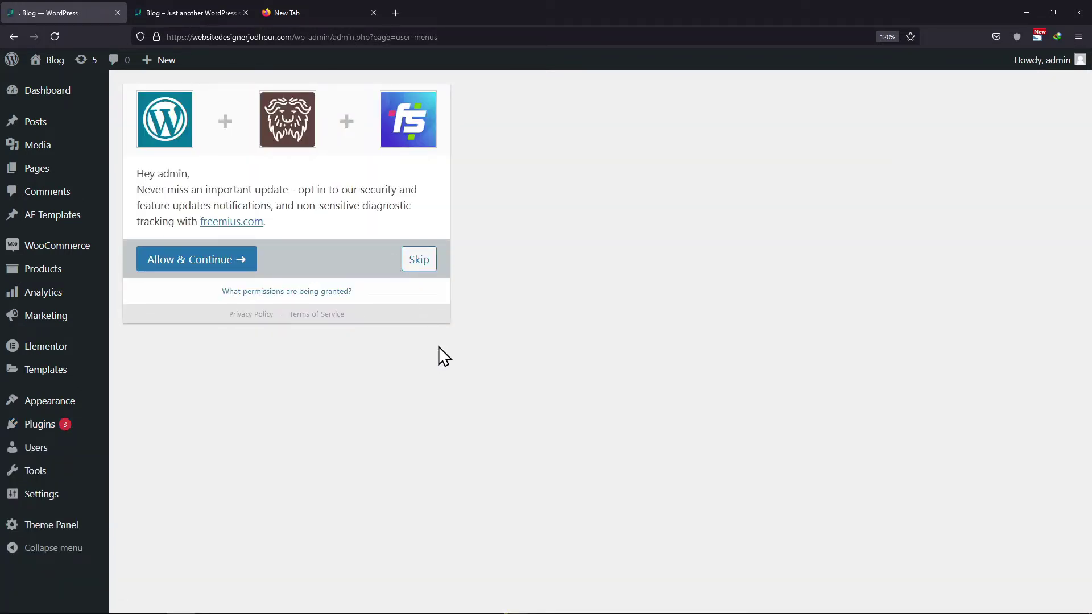
# - Skip the Freemius opt-in and check that User Menus 1.2.7 is active in Installed Plugins
pyautogui.click(419, 260)
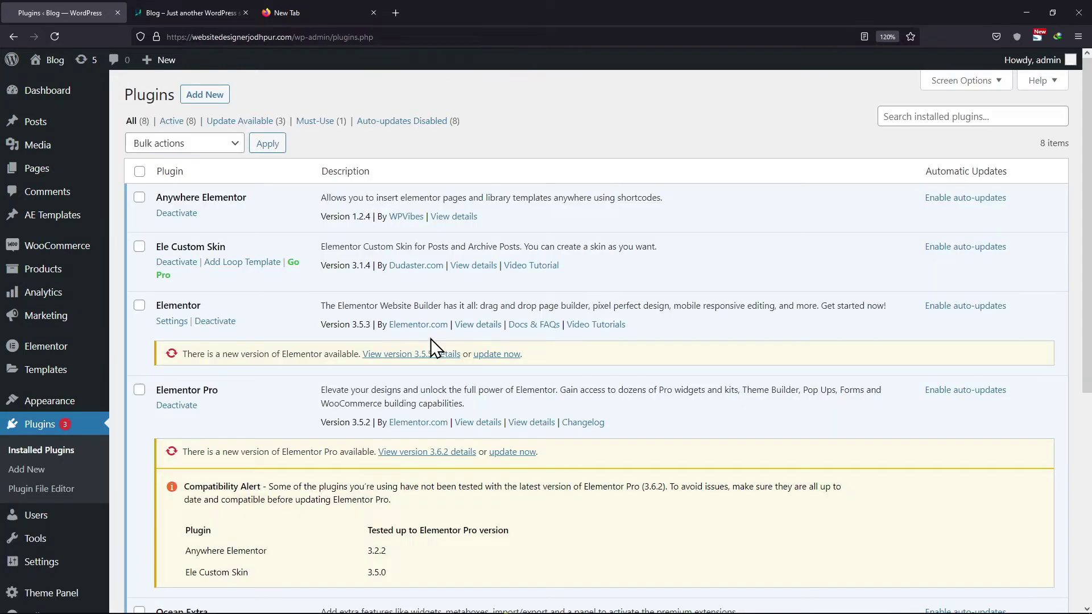
pyautogui.scroll(-5, 247, 340)
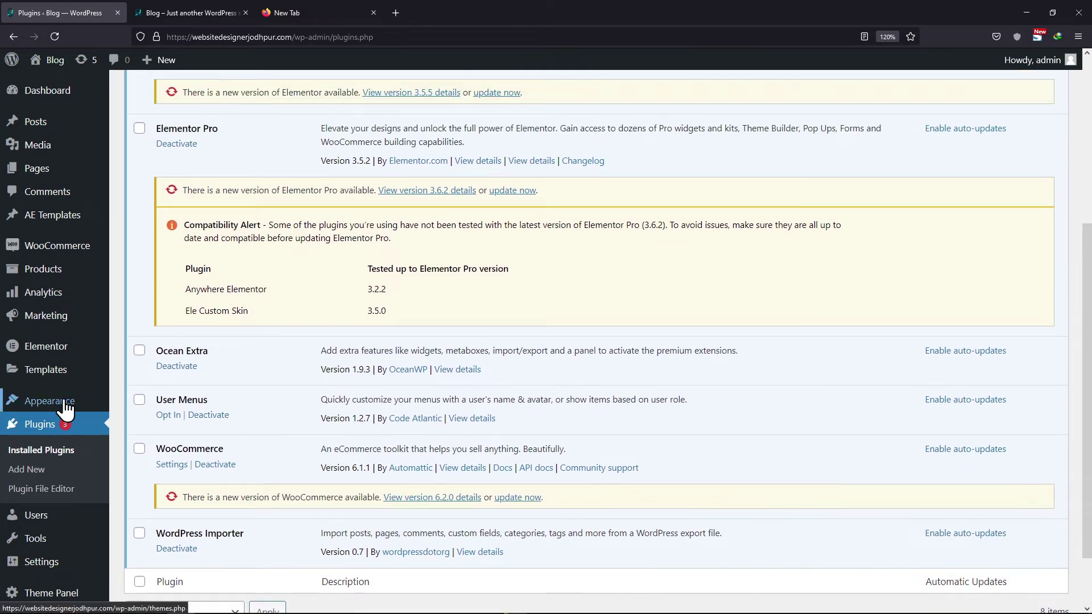
pyautogui.moveTo(63, 411)
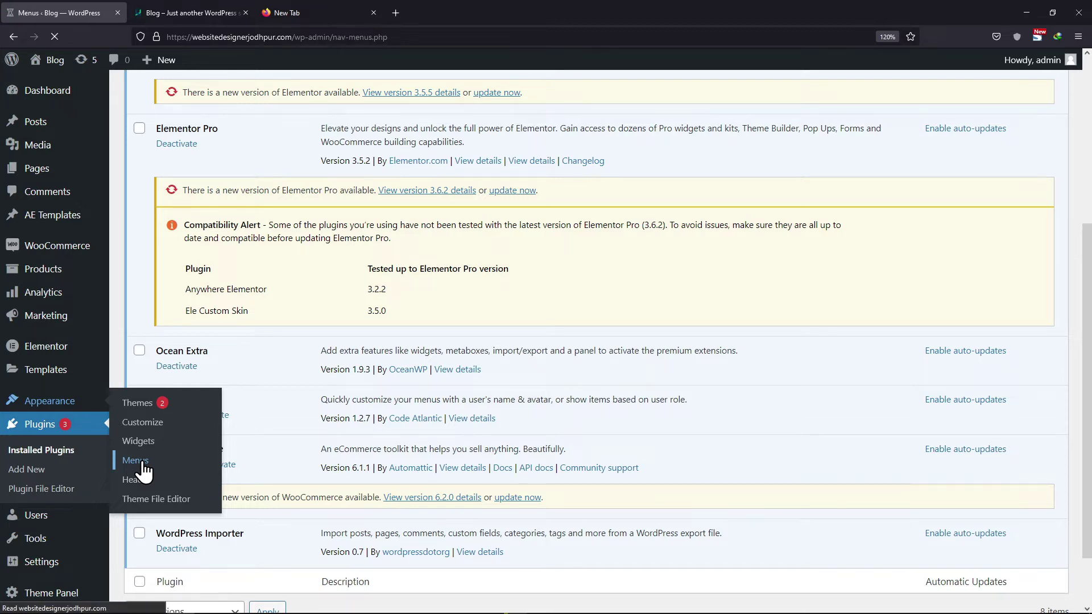
# - Collapse the Pages panel and expand the WooCommerce endpoints panel in the menu editor
pyautogui.scroll(-2, 324, 421)
pyautogui.scroll(-2, 337, 406)
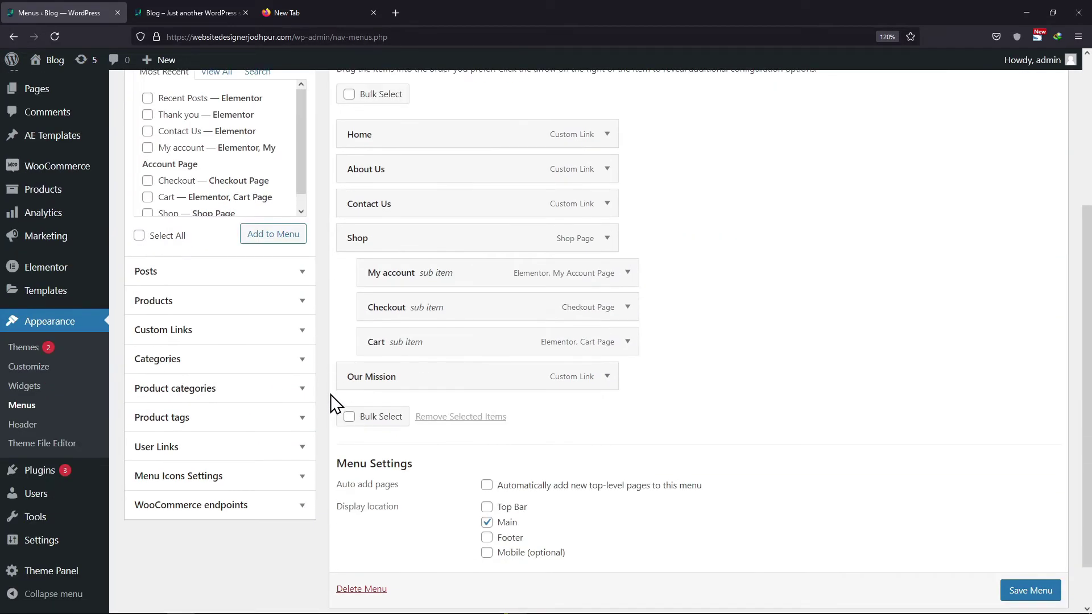
pyautogui.scroll(3, 307, 386)
pyautogui.click(306, 181)
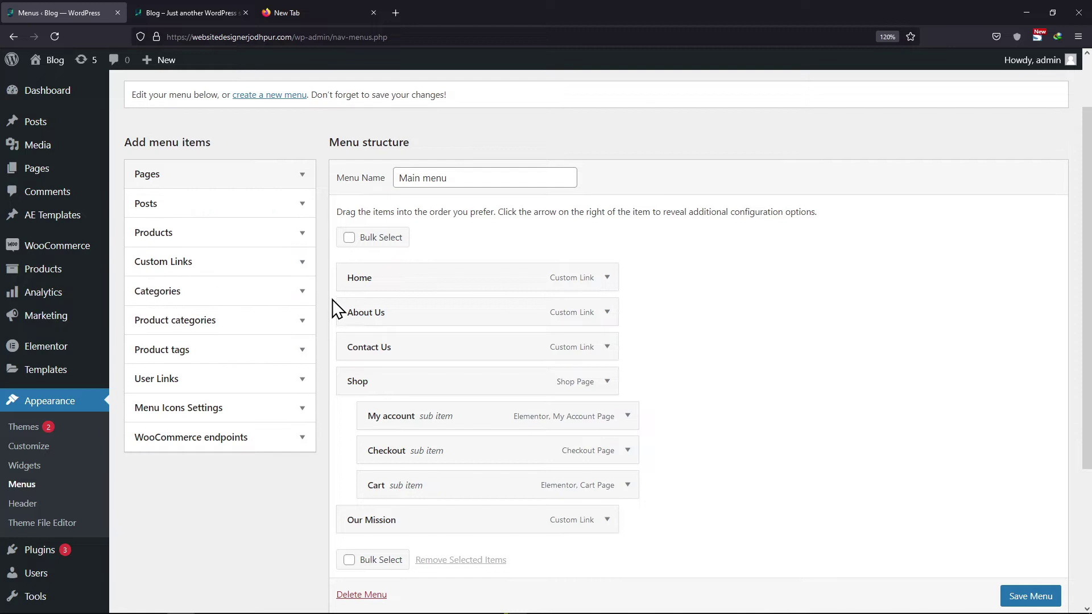
pyautogui.scroll(-3, 334, 313)
pyautogui.scroll(1, 333, 317)
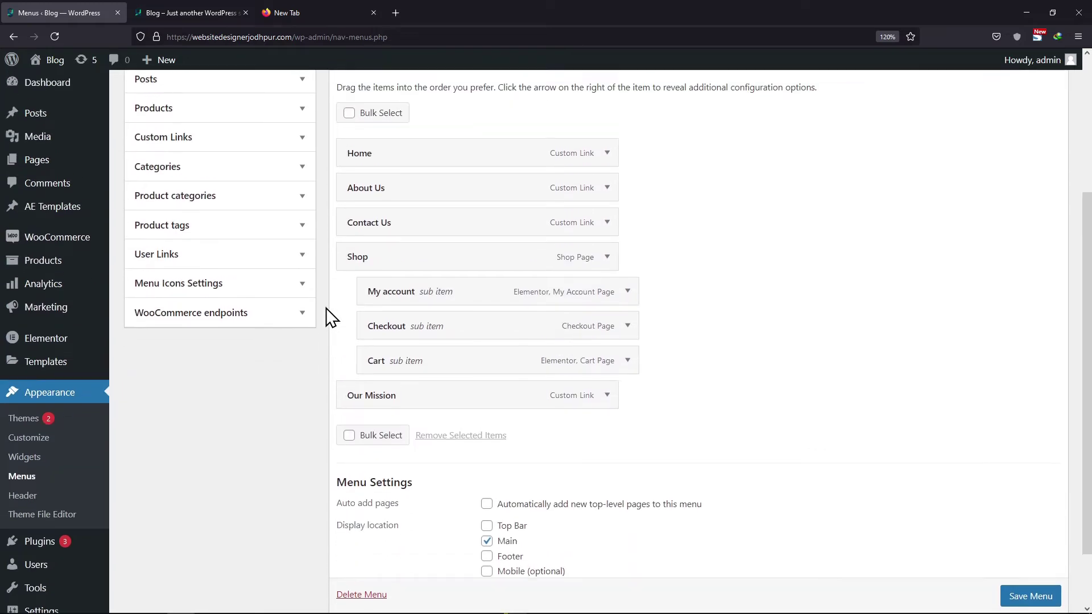
pyautogui.click(260, 314)
# - Add the Logout and Account details endpoints to the Main menu
pyautogui.scroll(-1, 341, 333)
pyautogui.scroll(-1, 356, 335)
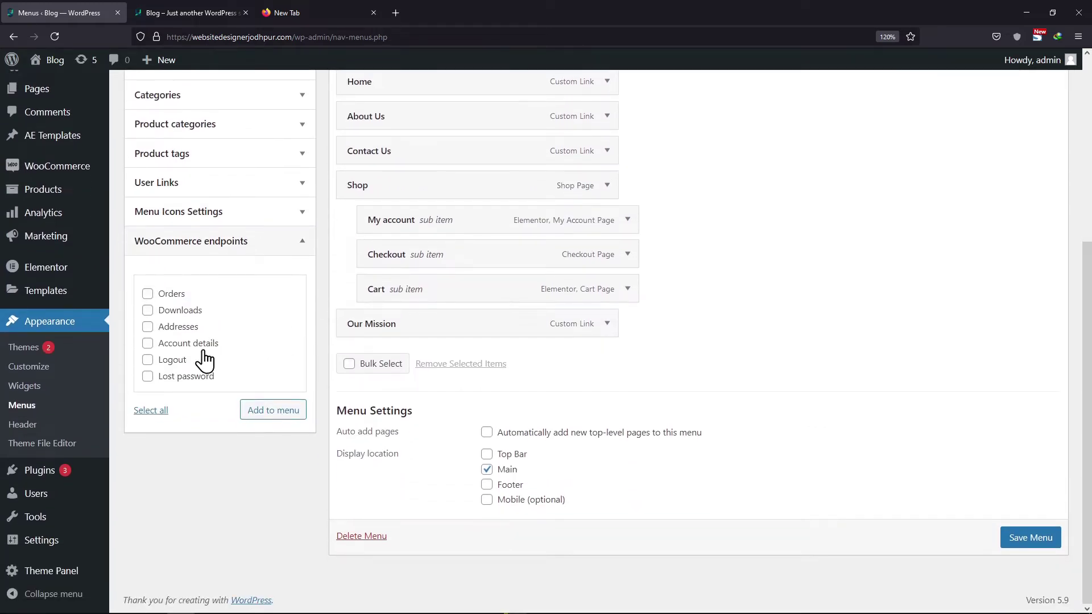
pyautogui.click(148, 360)
pyautogui.click(265, 418)
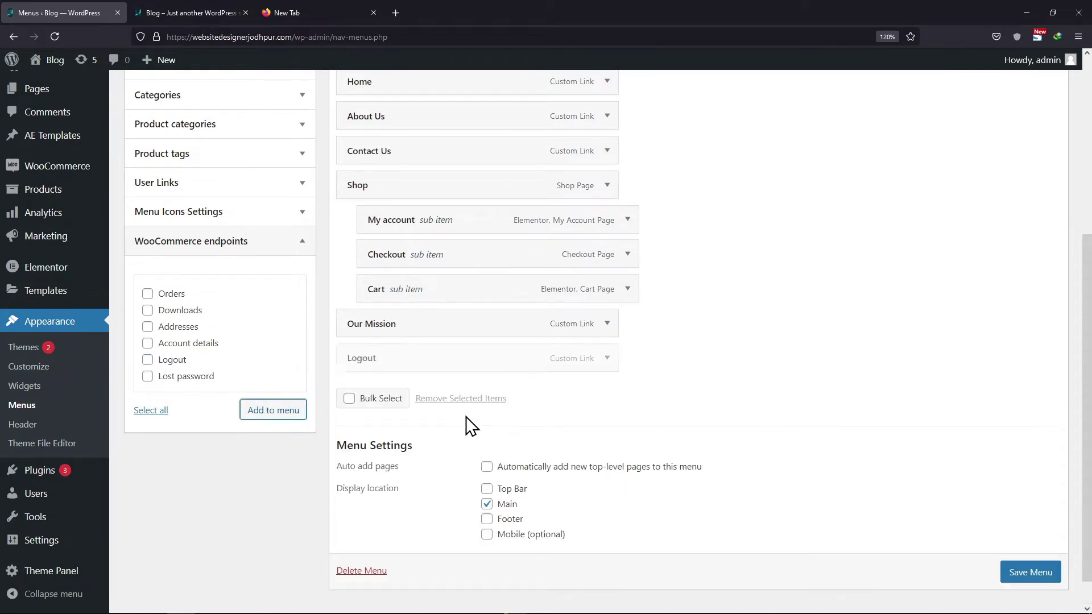
pyautogui.click(148, 343)
pyautogui.click(277, 412)
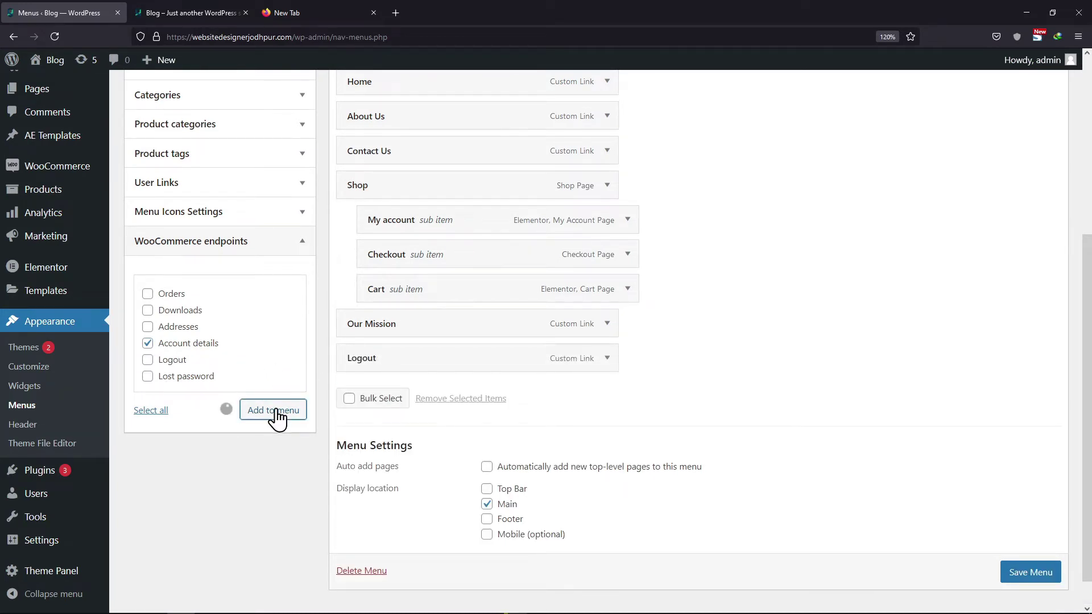
# - Move Account details above Logout and change its navigation label to 'Login'
pyautogui.moveTo(441, 404); pyautogui.dragTo(449, 358)
pyautogui.click(606, 359)
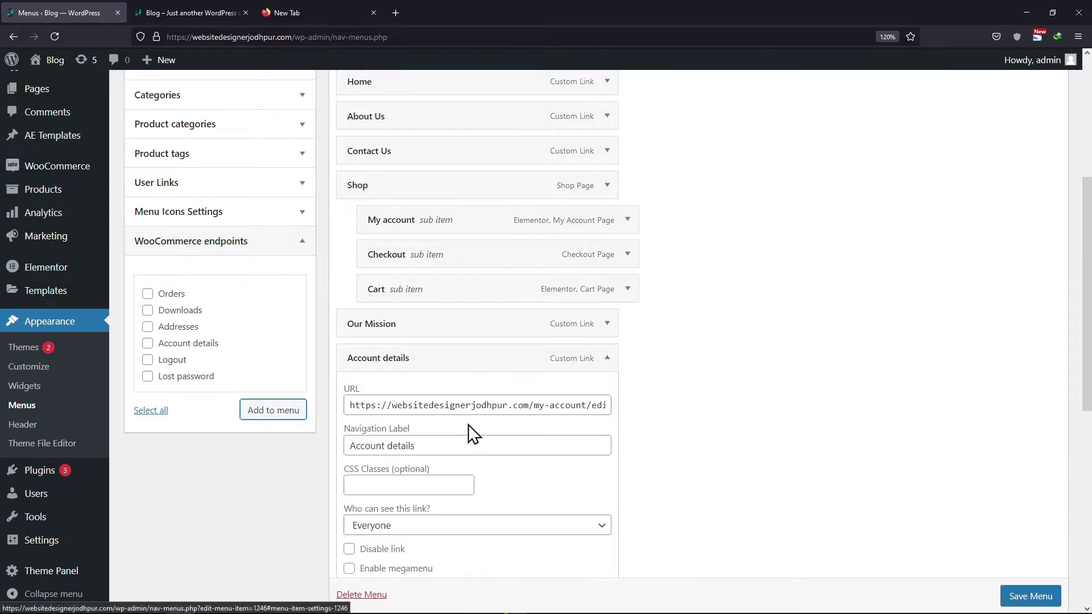
pyautogui.moveTo(437, 445); pyautogui.dragTo(312, 458)
pyautogui.write('Login')
pyautogui.moveTo(390, 439); pyautogui.dragTo(322, 440)
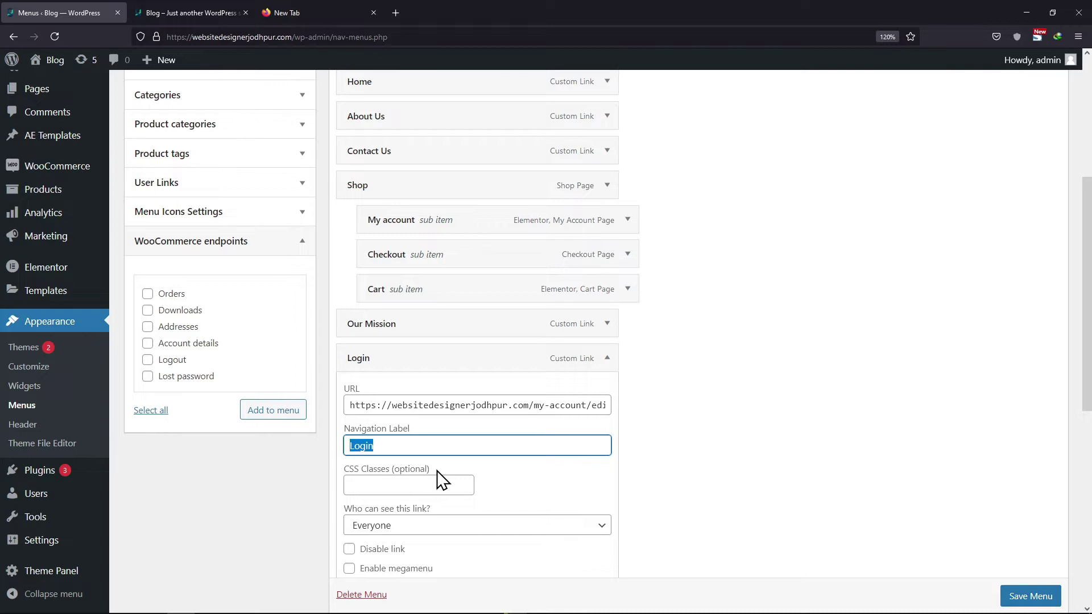
pyautogui.press('BackSpace')
pyautogui.scroll(-3, 490, 446)
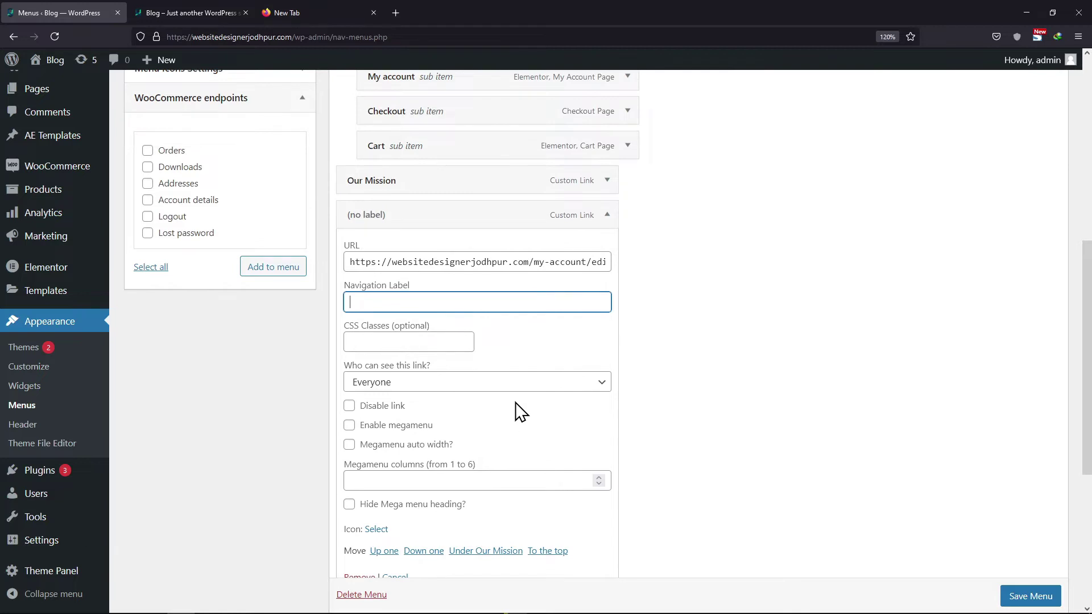
pyautogui.scroll(-2, 516, 410)
pyautogui.write('Login')
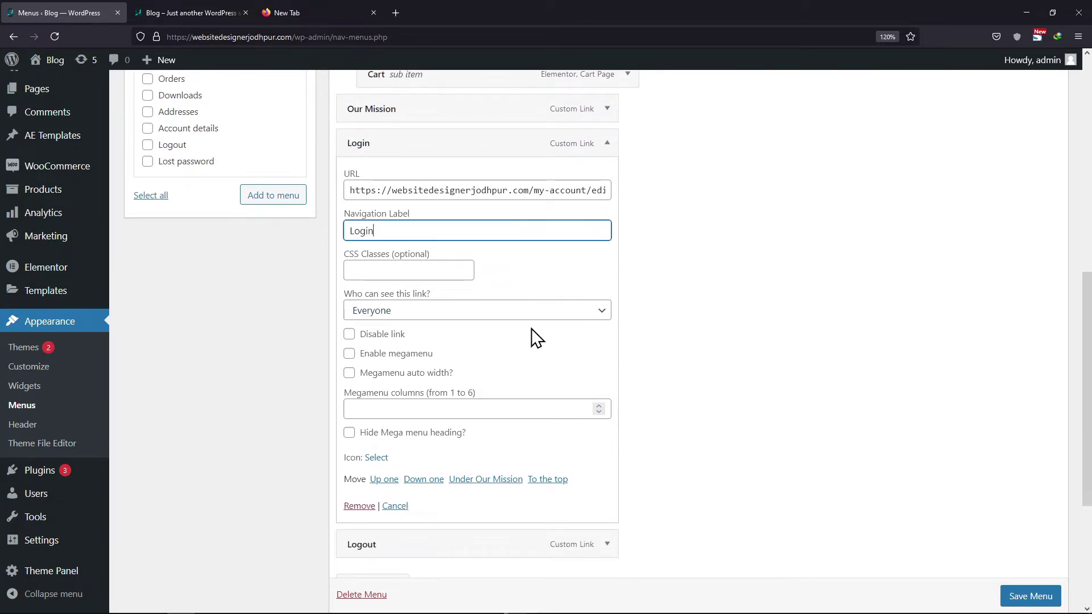
# - Set the Login item's 'Who can see this link?' to Logged Out Users
pyautogui.click(498, 317)
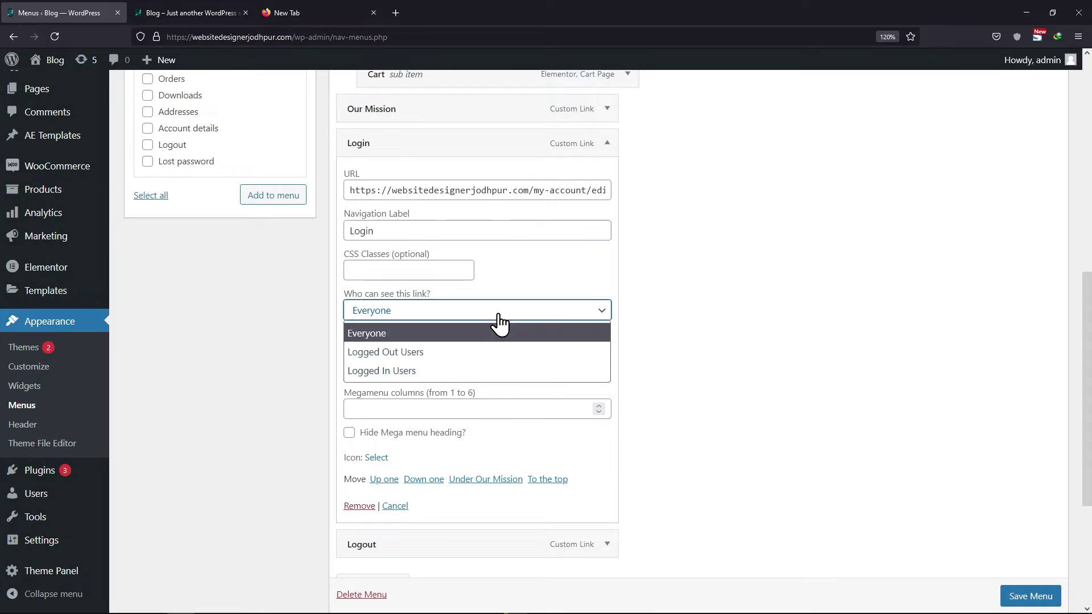
pyautogui.click(458, 353)
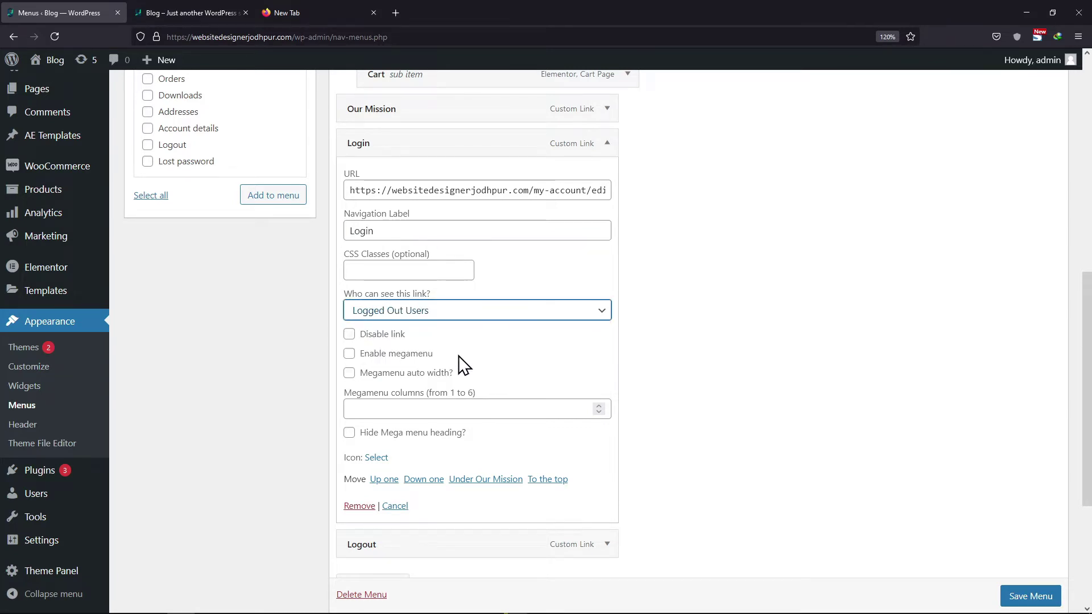
pyautogui.scroll(-2, 478, 341)
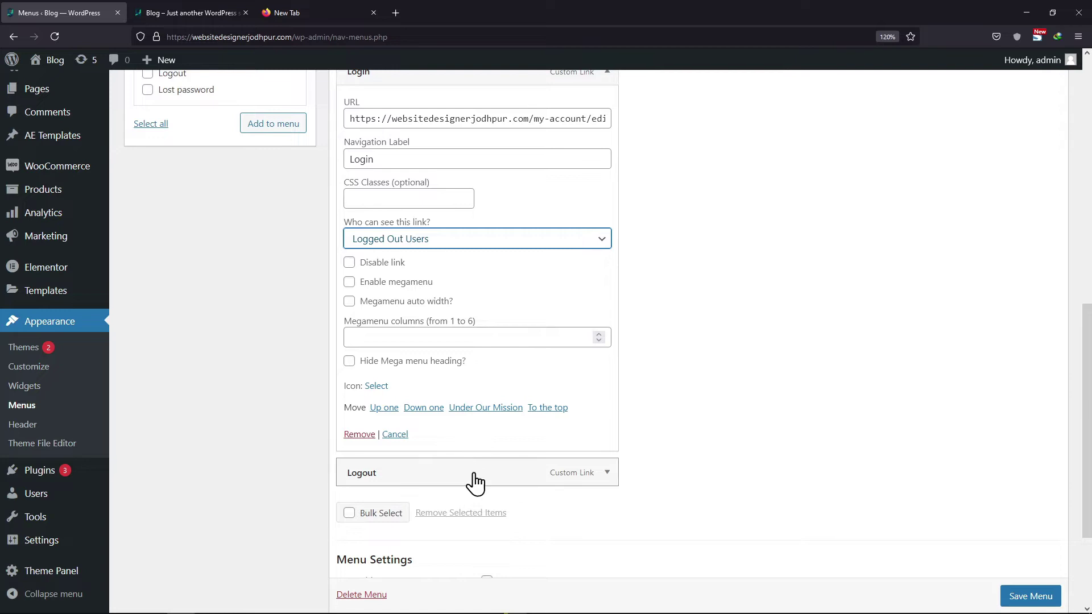
# - Make the Logout menu item visible only to Logged In Users
pyautogui.click(607, 474)
pyautogui.scroll(-5, 537, 440)
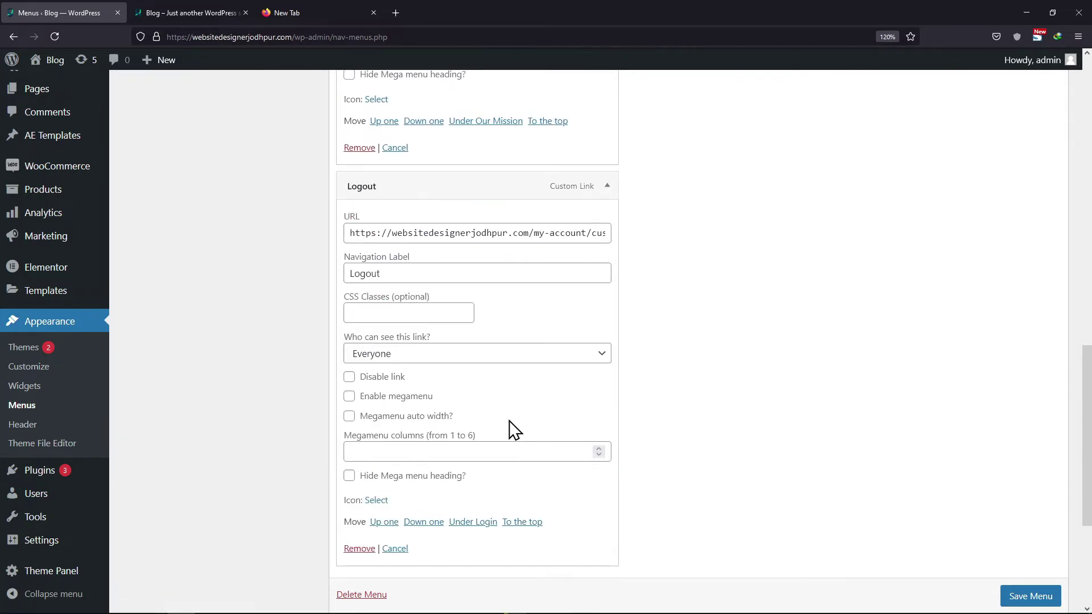
pyautogui.click(508, 355)
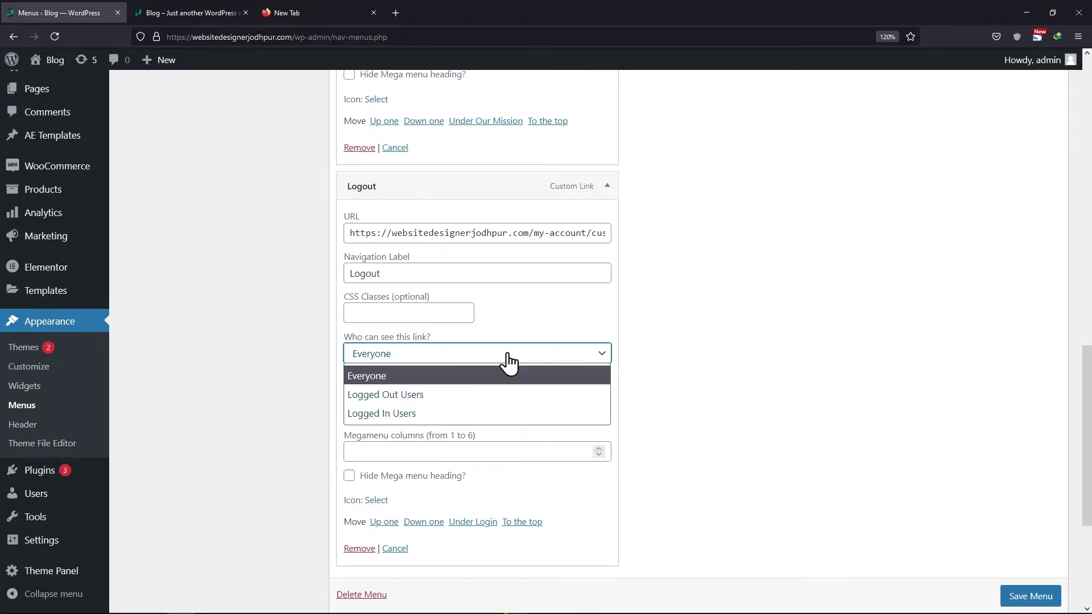
pyautogui.click(428, 419)
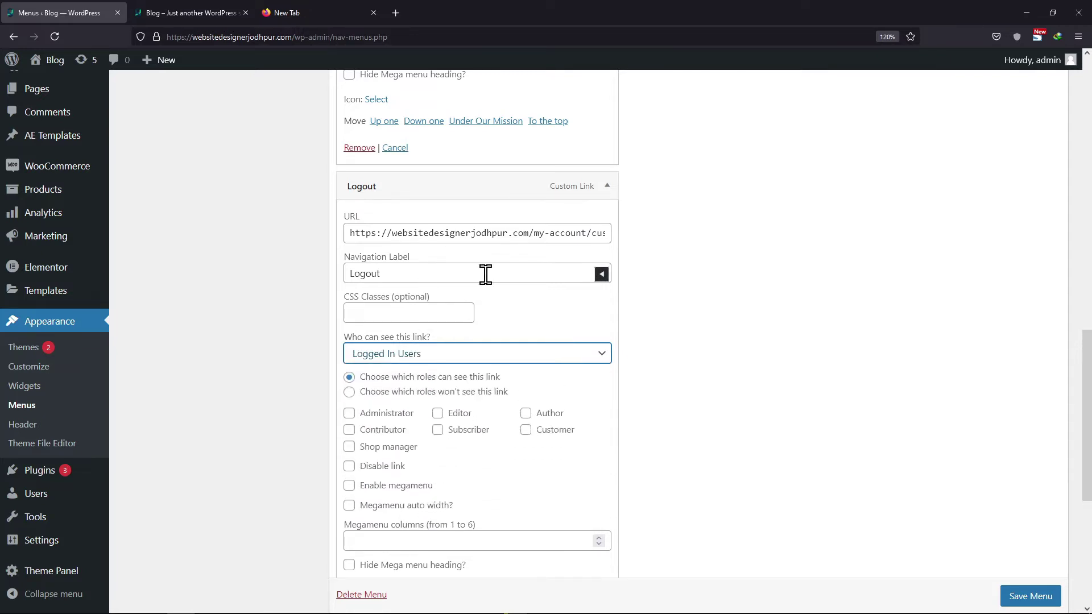
# - Replace the Logout label with the {username} placeholder
pyautogui.click(600, 278)
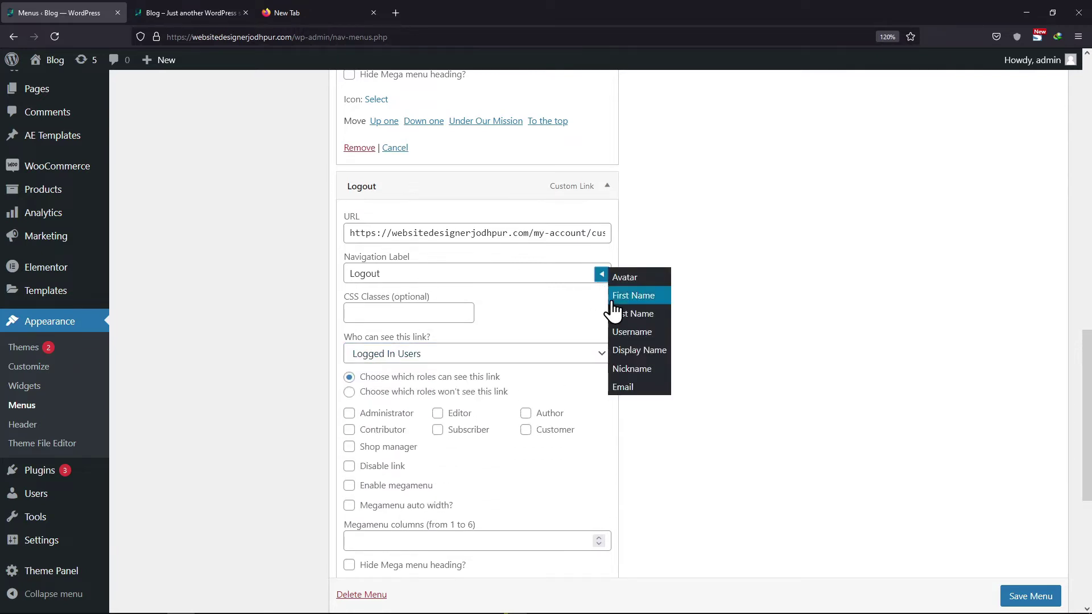
pyautogui.click(646, 338)
pyautogui.moveTo(380, 274); pyautogui.dragTo(323, 290)
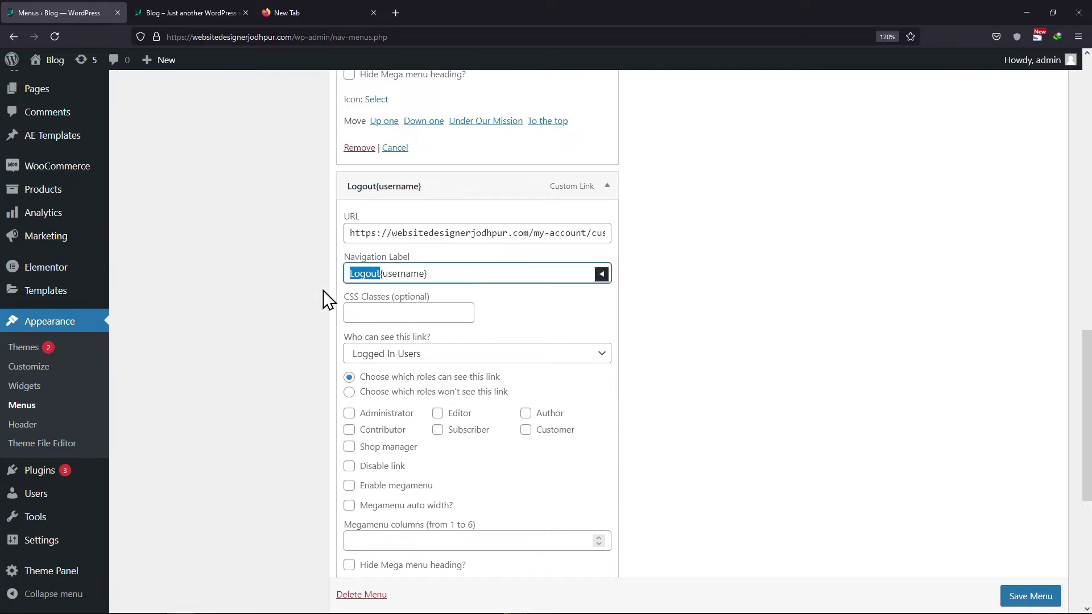
pyautogui.press('BackSpace')
pyautogui.click(601, 275)
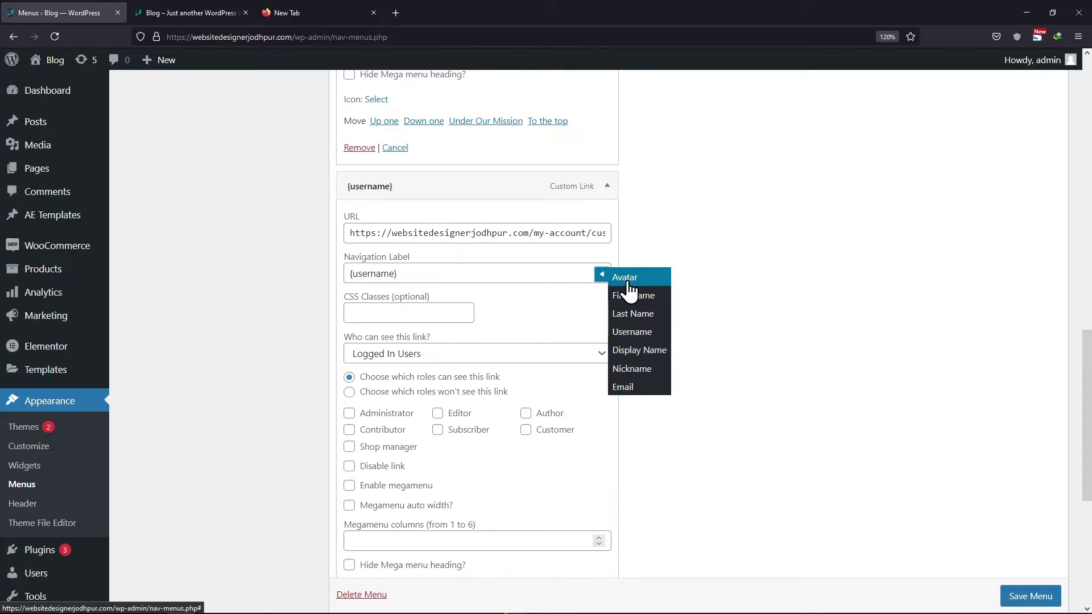
pyautogui.click(507, 273)
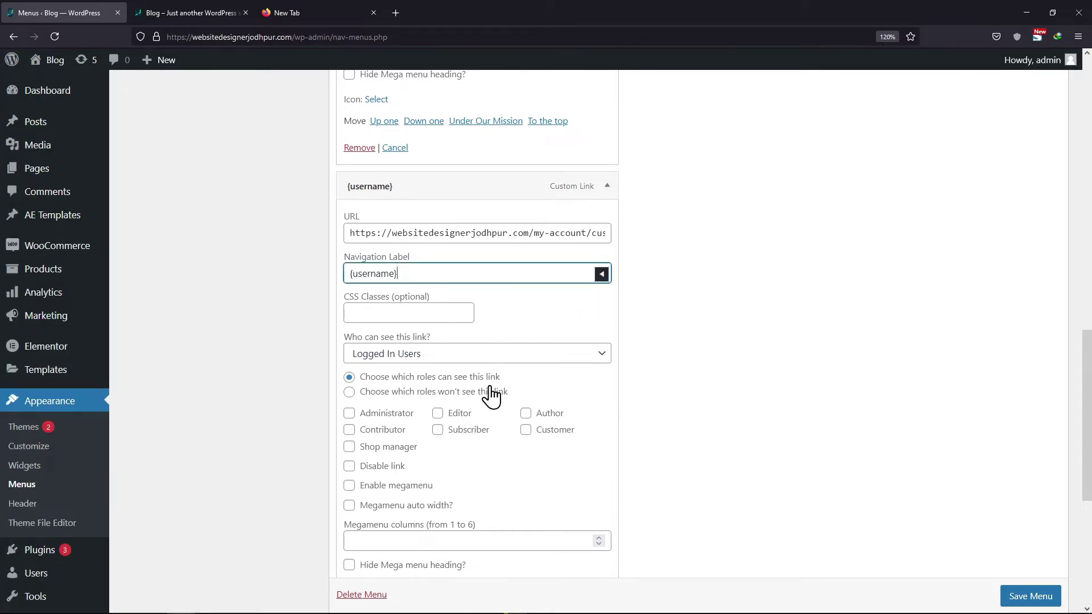
# - Allow all roles: administrator, contributor, subscriber, editor, author, customer and shop manager
pyautogui.click(358, 417)
pyautogui.click(369, 432)
pyautogui.click(436, 433)
pyautogui.click(439, 416)
pyautogui.click(527, 418)
pyautogui.click(527, 430)
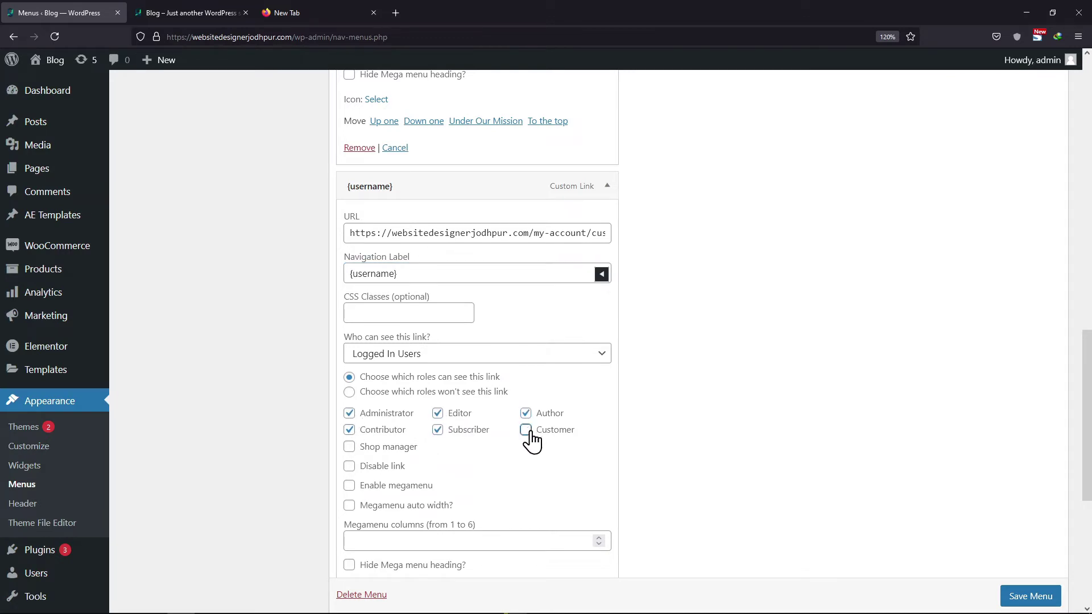
pyautogui.click(349, 446)
# - Collapse the {username} and Login items and save the Main menu
pyautogui.scroll(-5, 519, 470)
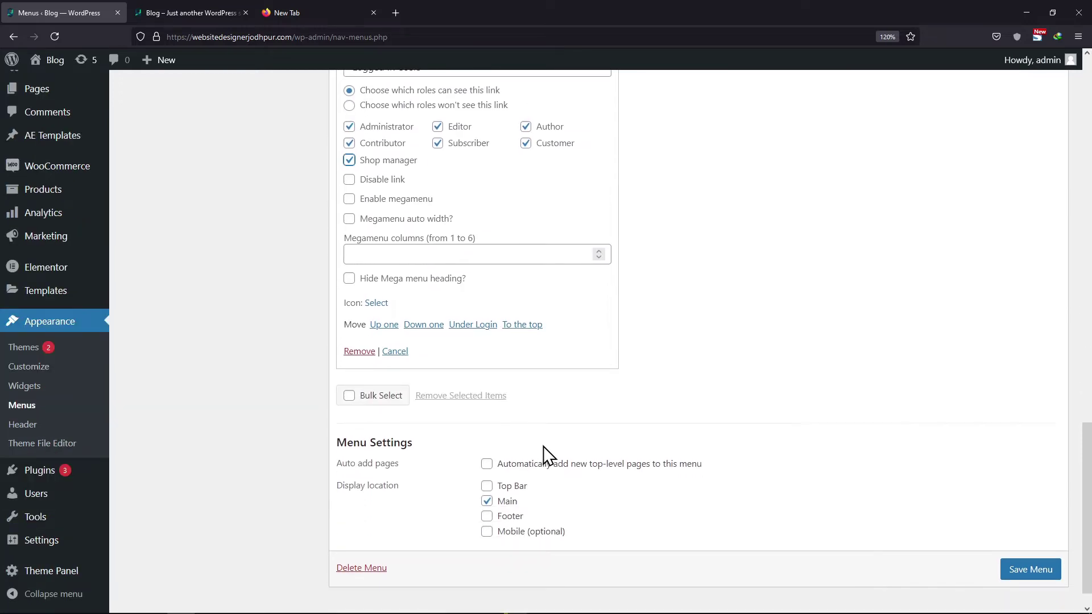
pyautogui.scroll(6, 545, 452)
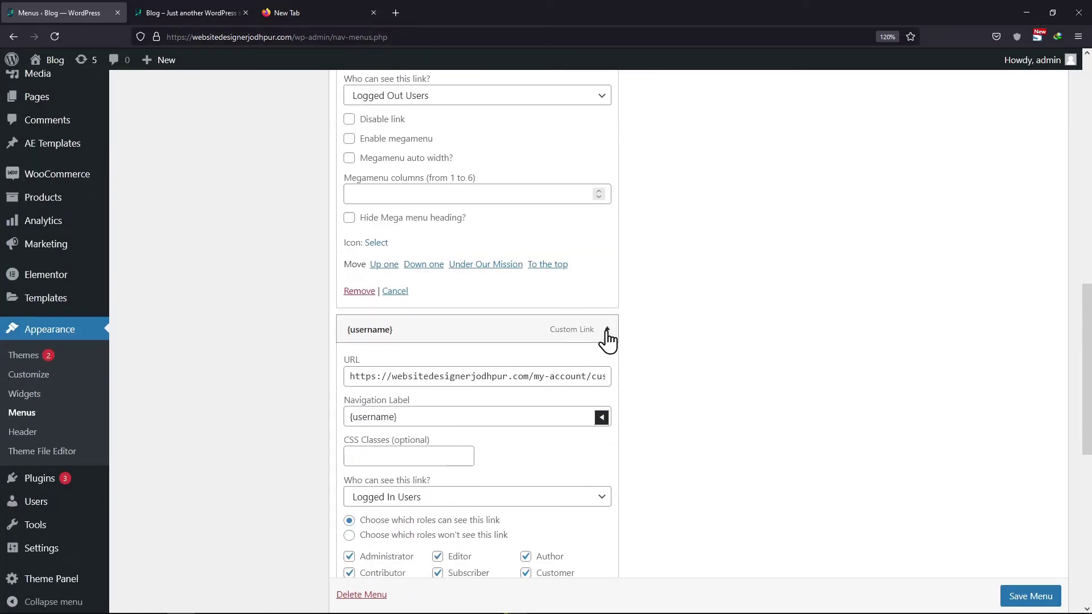
pyautogui.click(607, 329)
pyautogui.scroll(4, 609, 339)
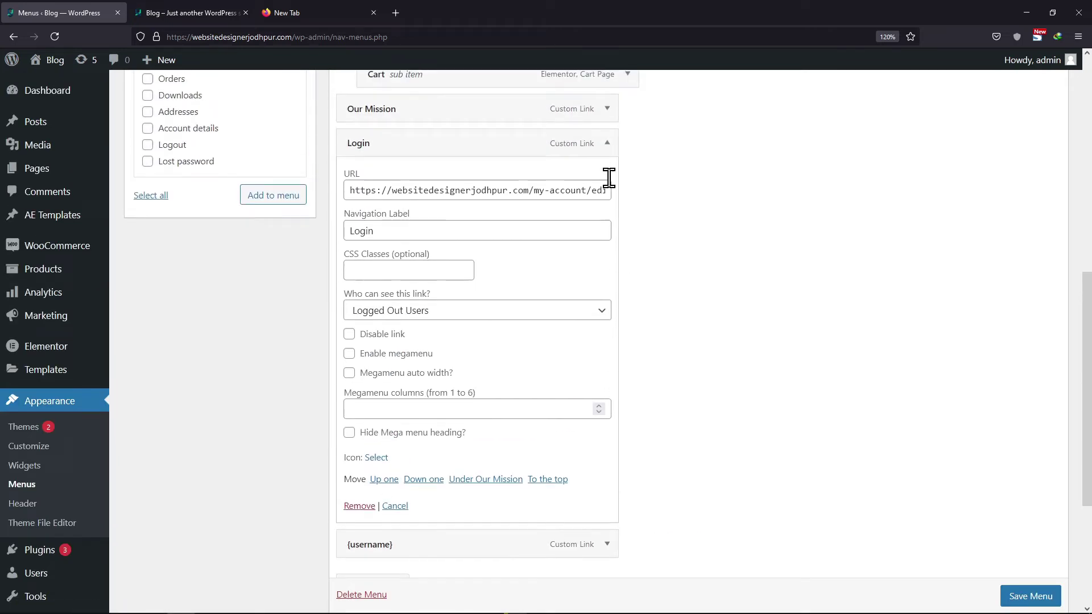
pyautogui.click(607, 143)
pyautogui.click(1031, 537)
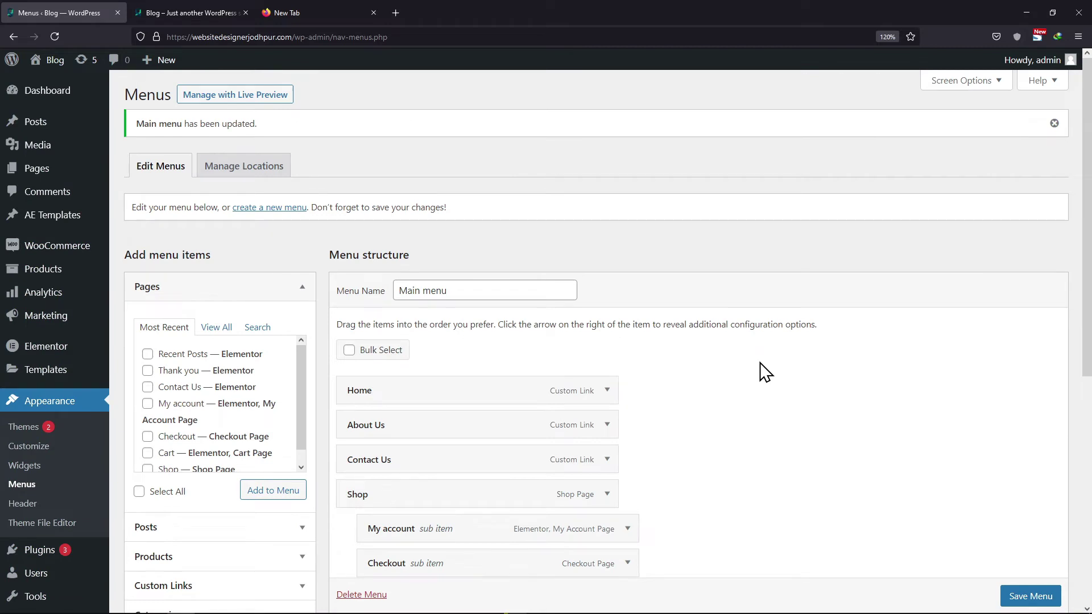
# - Switch to the Blog site tab to see the username link after Our Mission
pyautogui.click(216, 10)
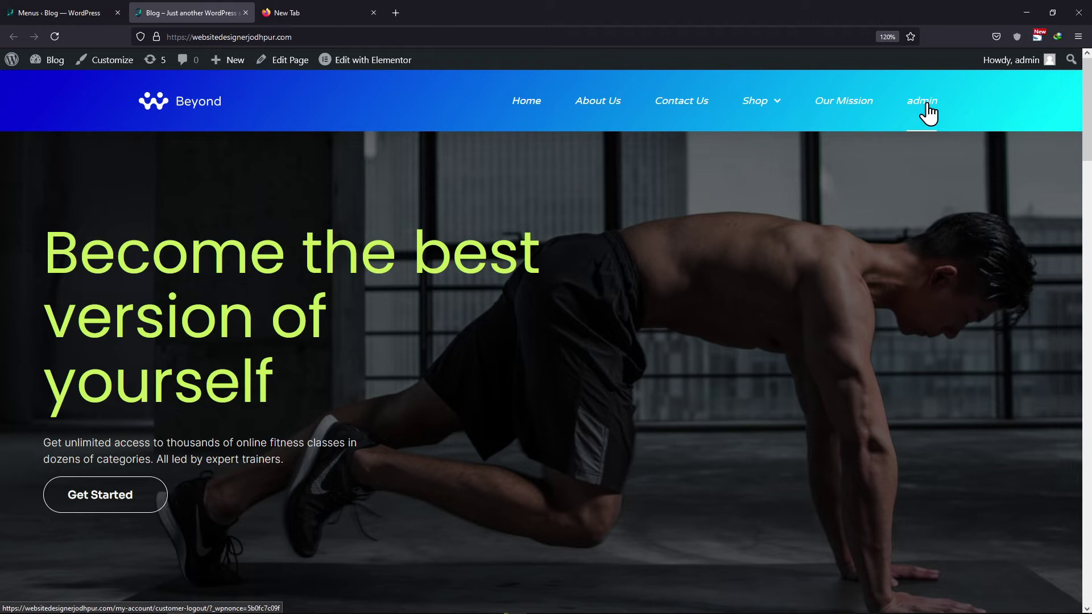
# - Copy the site URL and load it in a new private browser window
pyautogui.click(314, 38)
pyautogui.rightClick(317, 39)
pyautogui.click(356, 109)
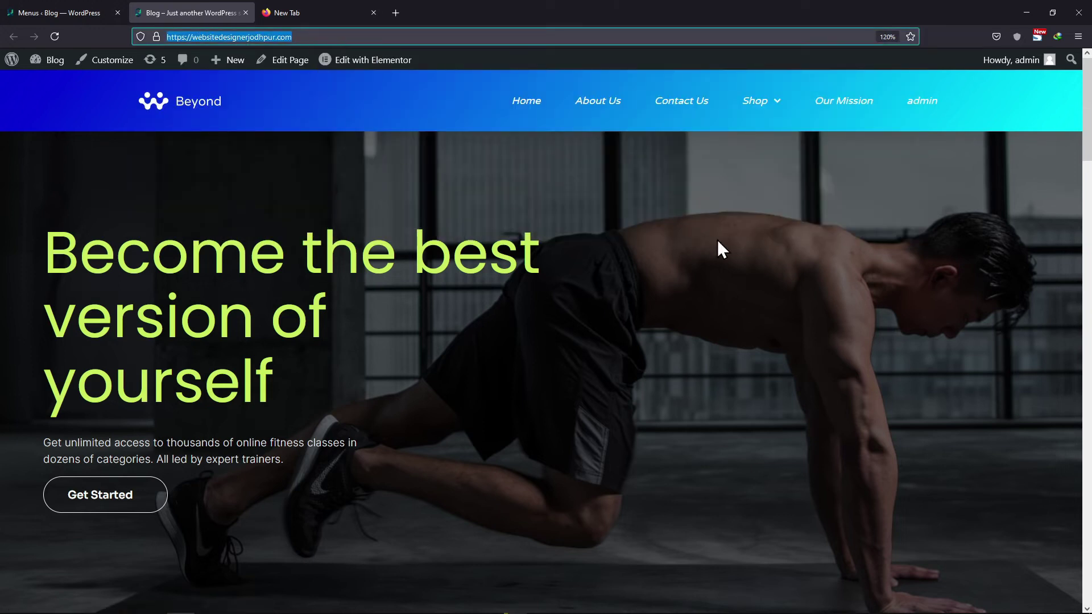
pyautogui.click(717, 240)
pyautogui.click(1078, 38)
pyautogui.click(988, 118)
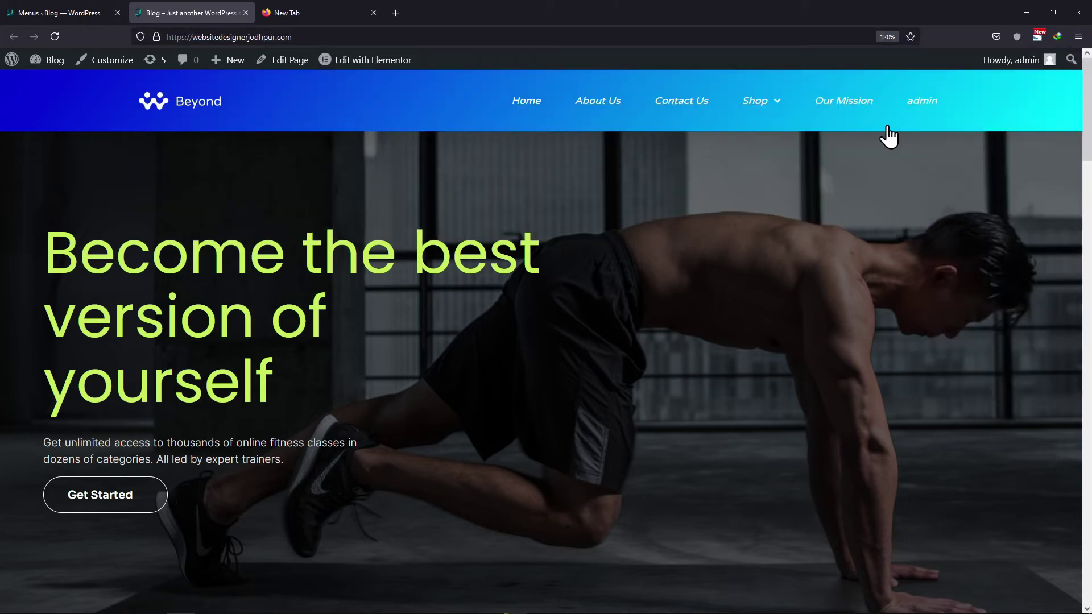
pyautogui.rightClick(192, 39)
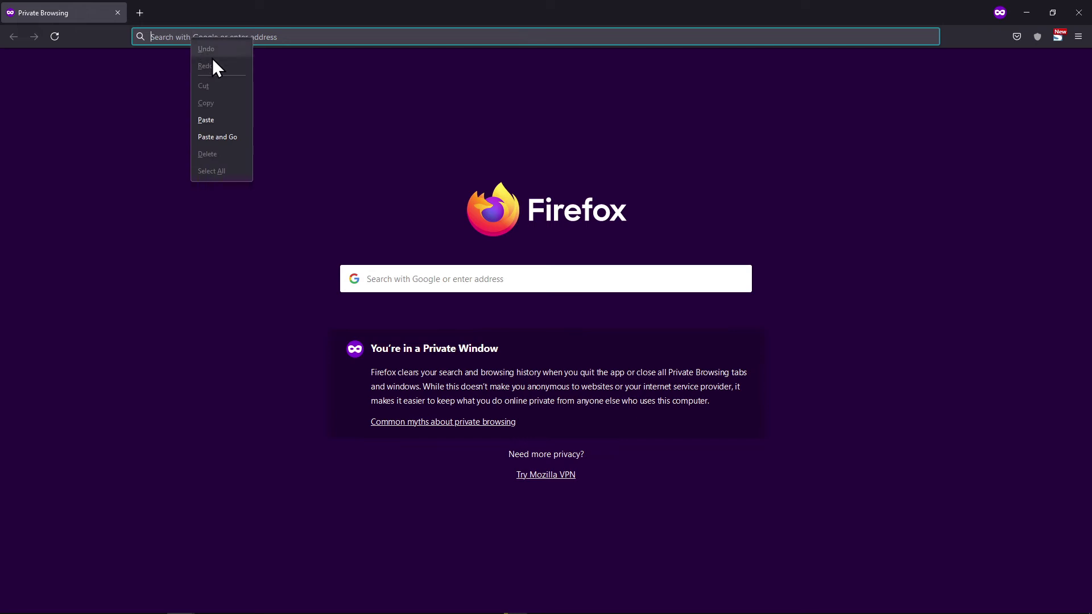
pyautogui.click(231, 137)
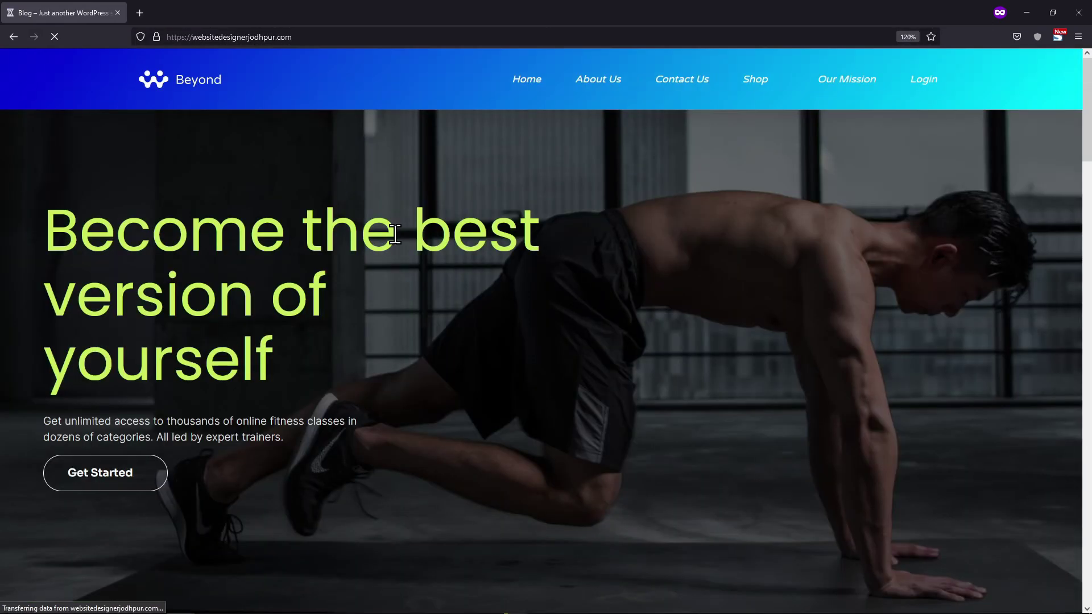
# - Follow the Login menu link and sign in with the saved credentials
pyautogui.click(927, 93)
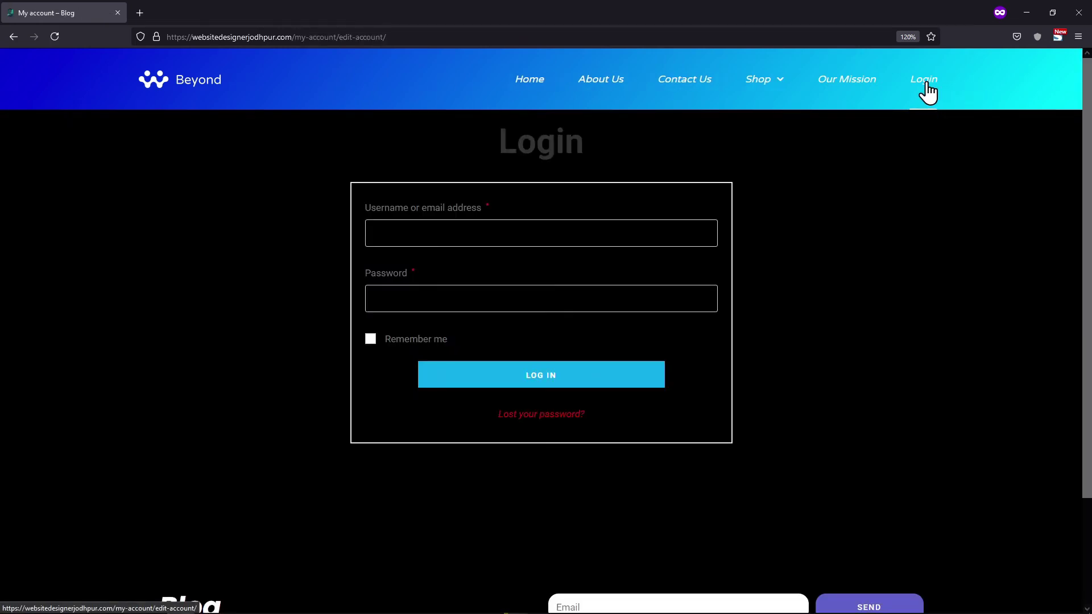
pyautogui.click(467, 232)
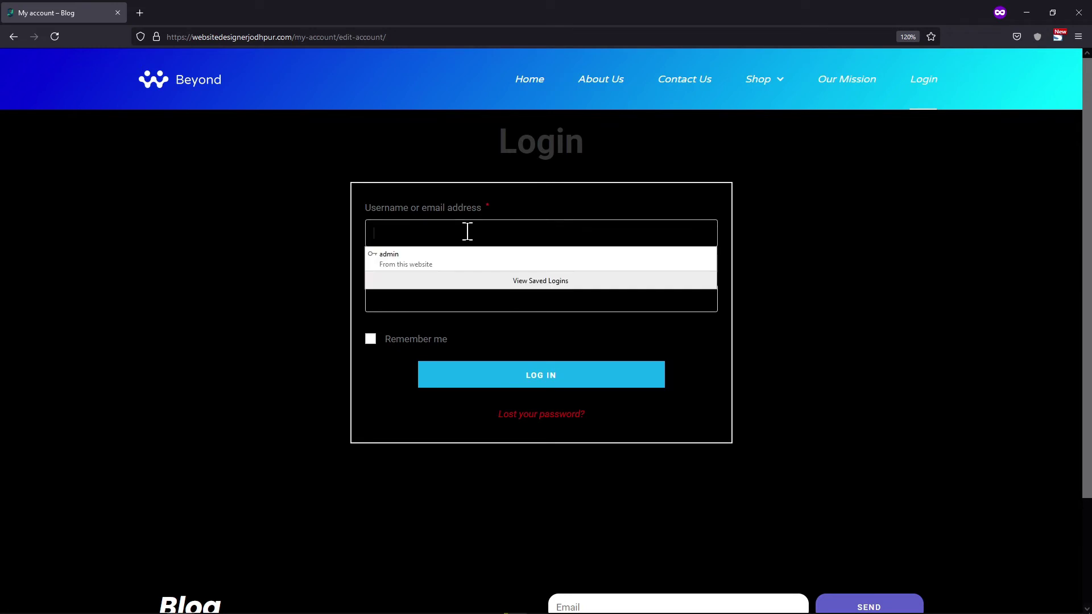
pyautogui.click(439, 257)
pyautogui.click(539, 375)
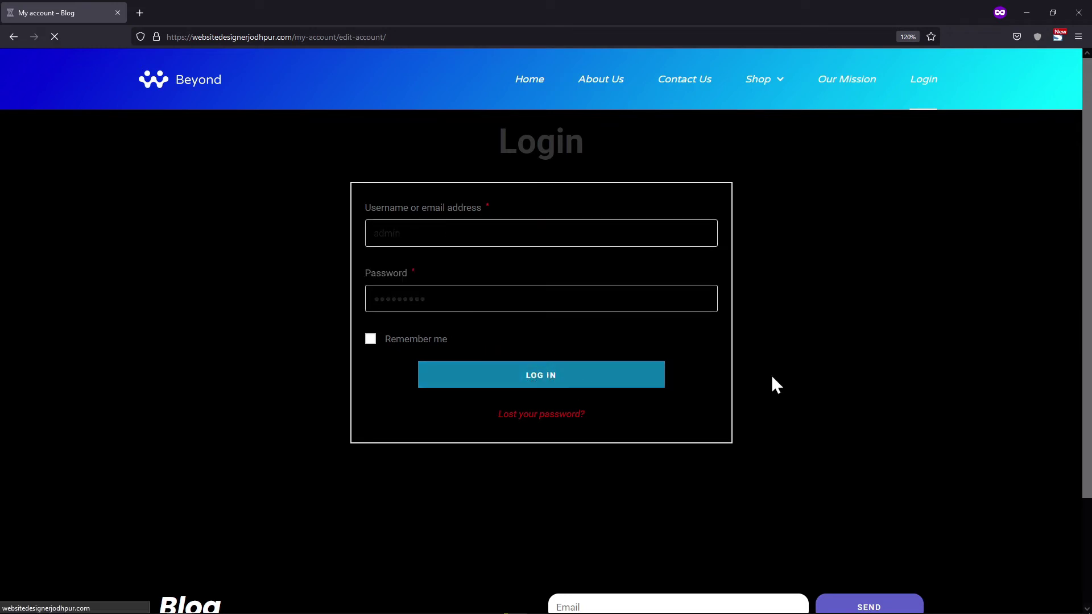